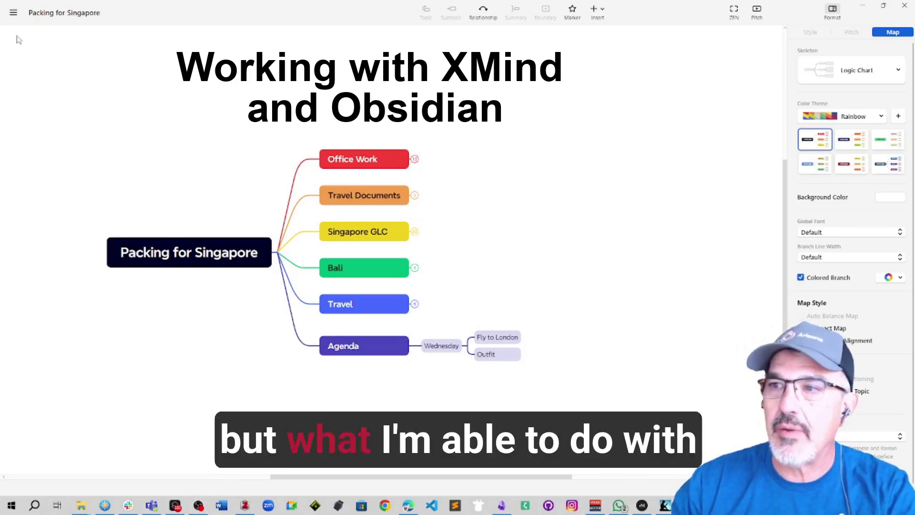
- Browse XMind's Export formats from PNG through Markdown and TextBundle, then dismiss the menu
click(13, 13)
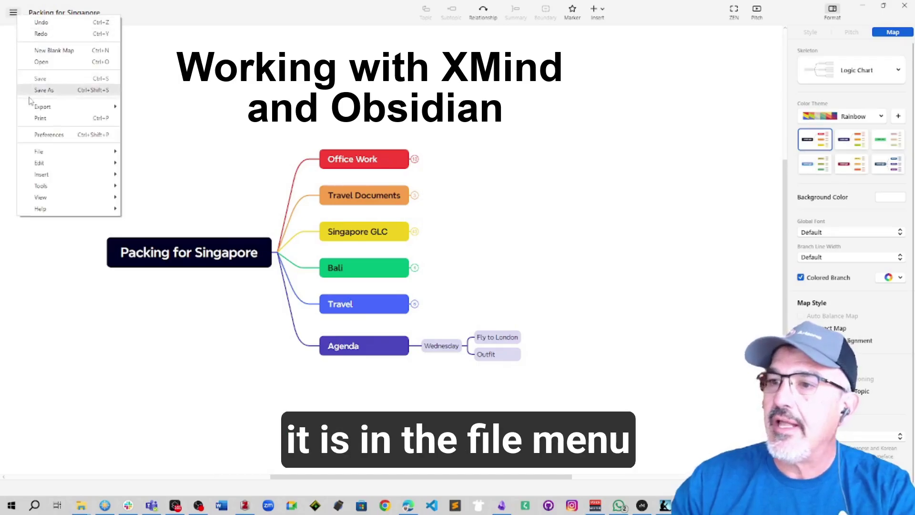
mouse_move(38, 152)
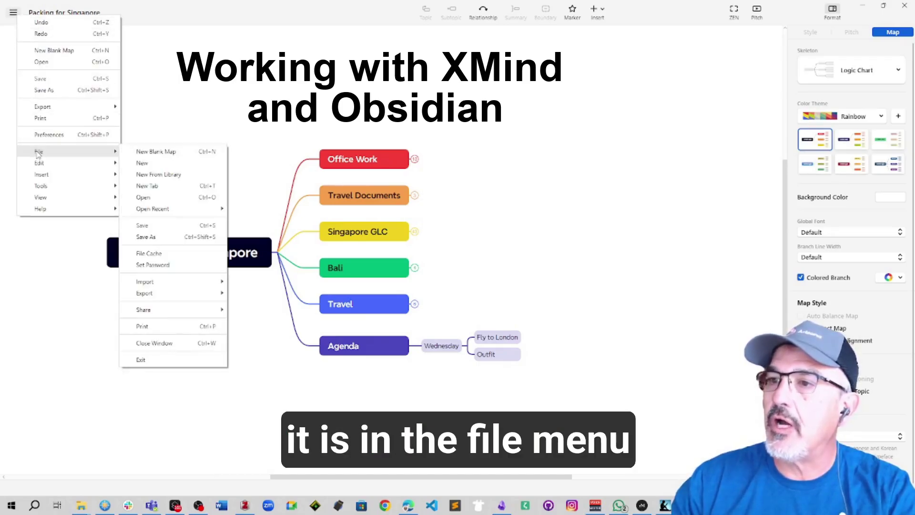
mouse_move(45, 107)
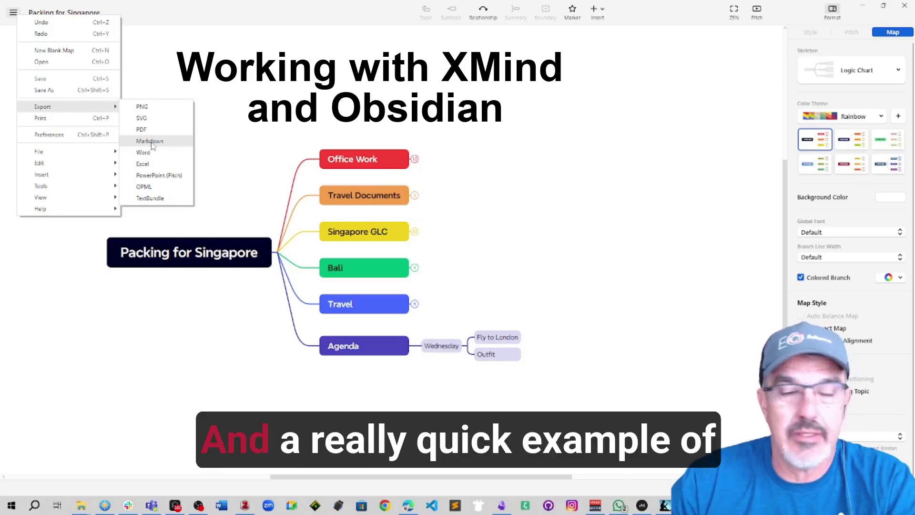
click(374, 89)
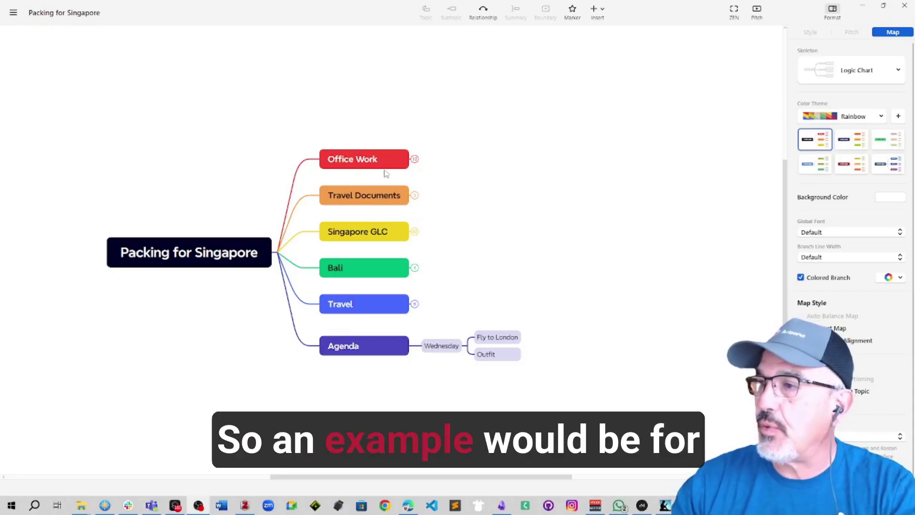
click(411, 165)
click(414, 159)
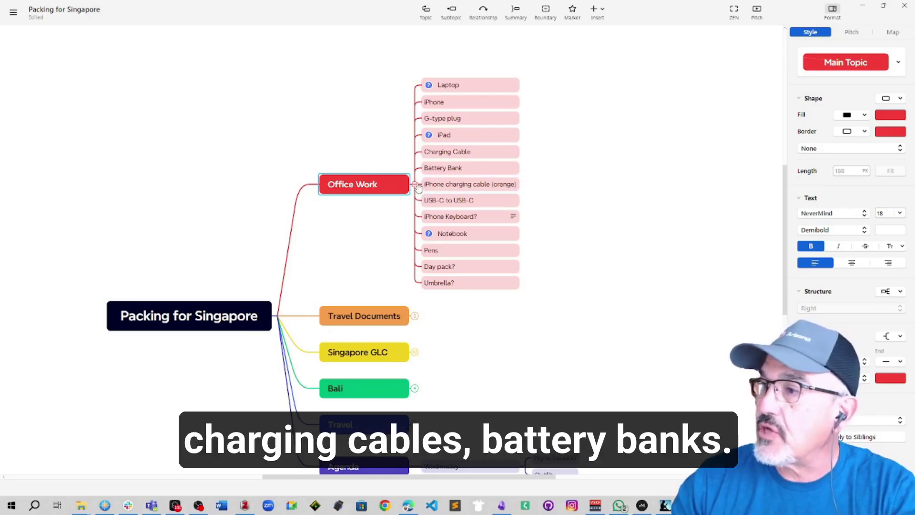
click(416, 185)
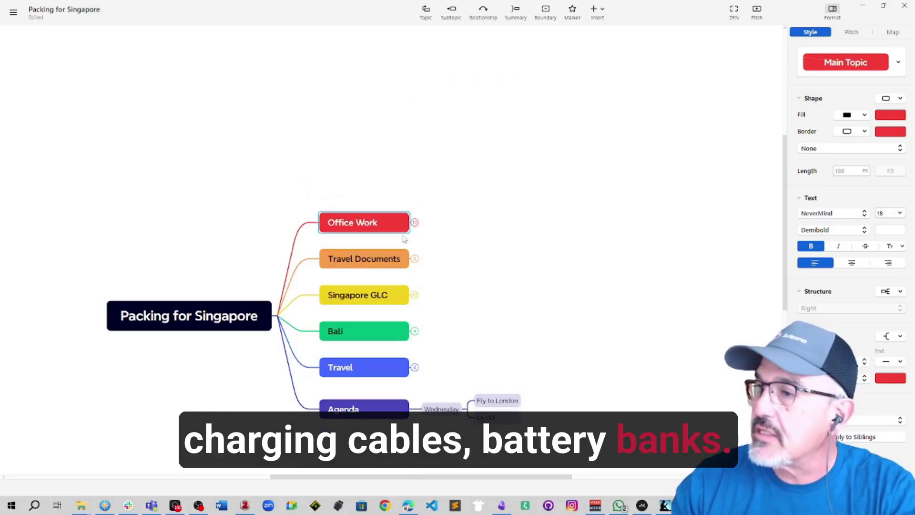
click(414, 260)
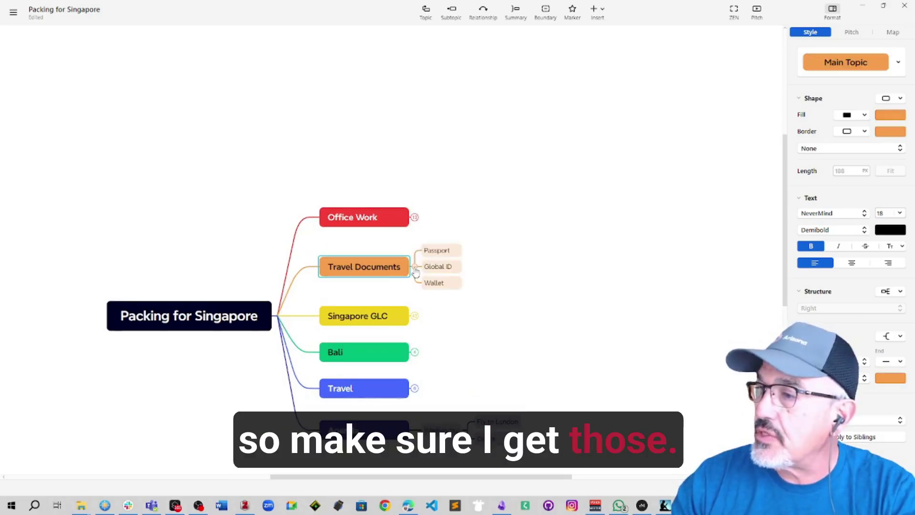
click(415, 267)
scroll(375, 296, down, 1)
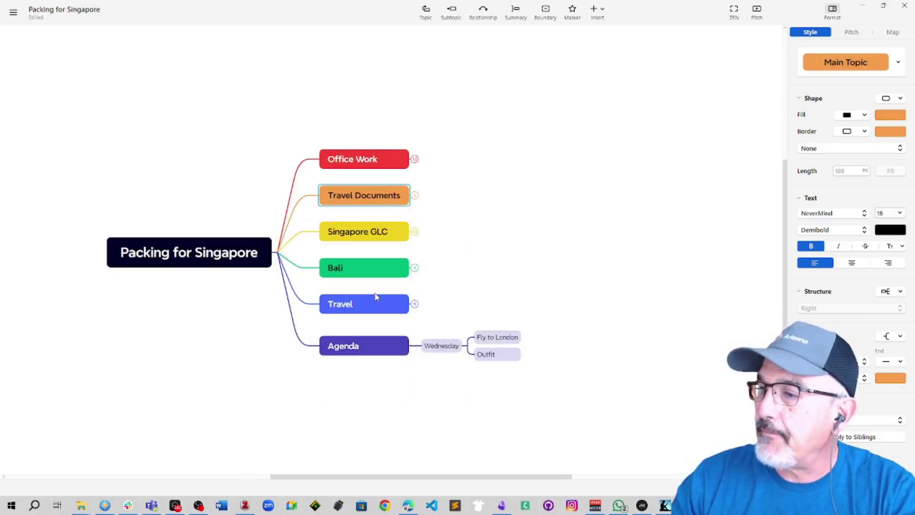
click(416, 233)
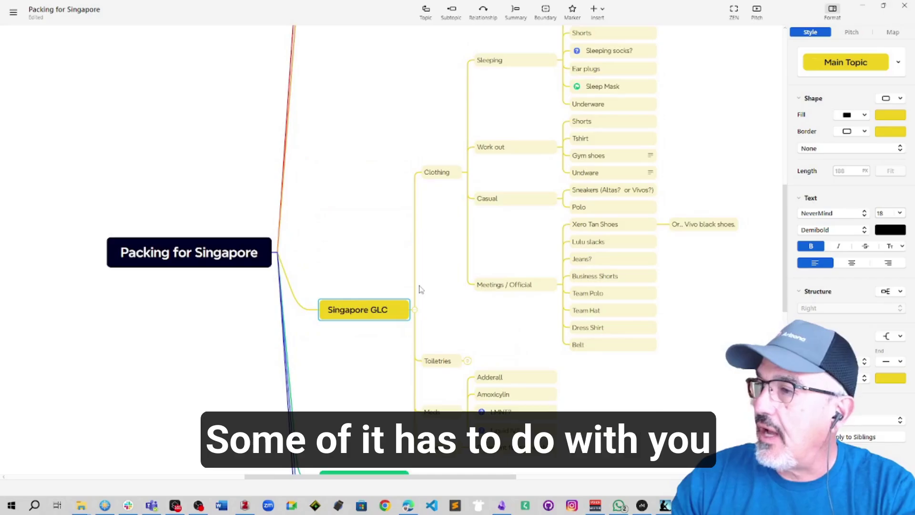
scroll(419, 289, up, 1)
scroll(418, 287, down, 2)
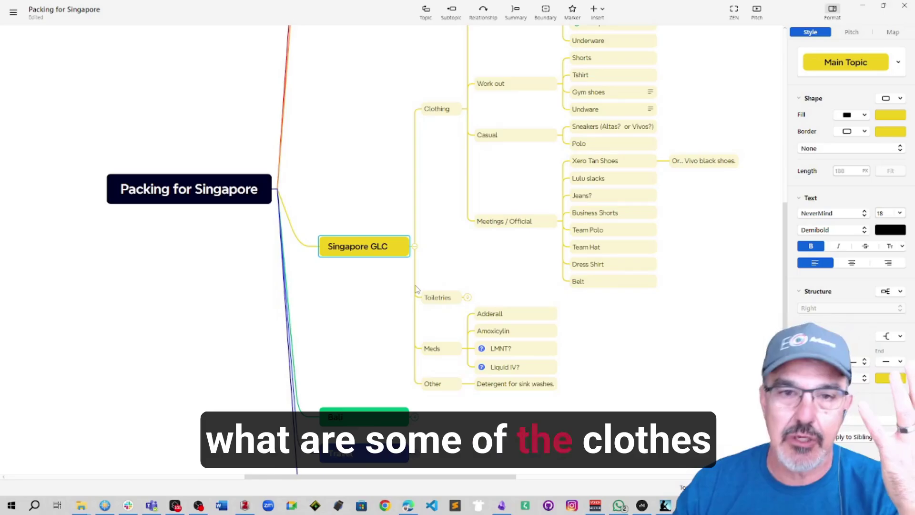
click(414, 247)
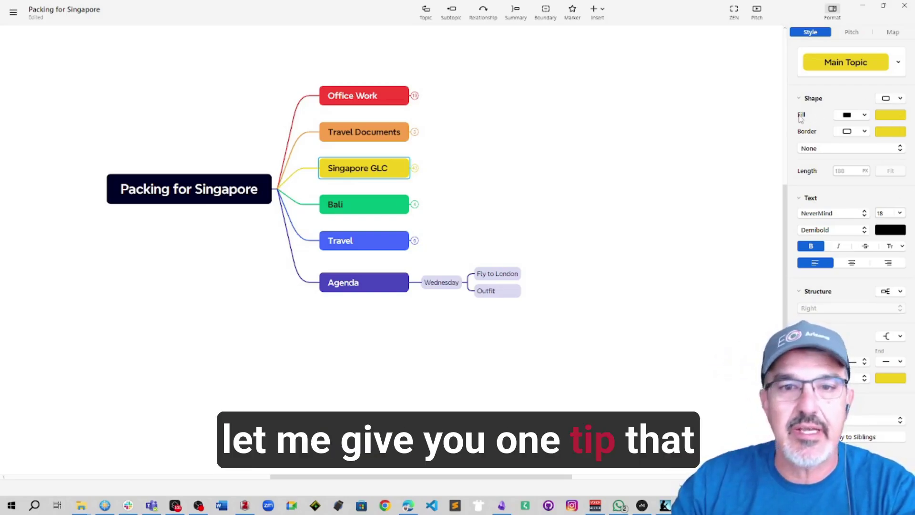
- Check the Map format panel's structure choices, leaving Logic Chart and the Rainbow theme unchanged
click(893, 33)
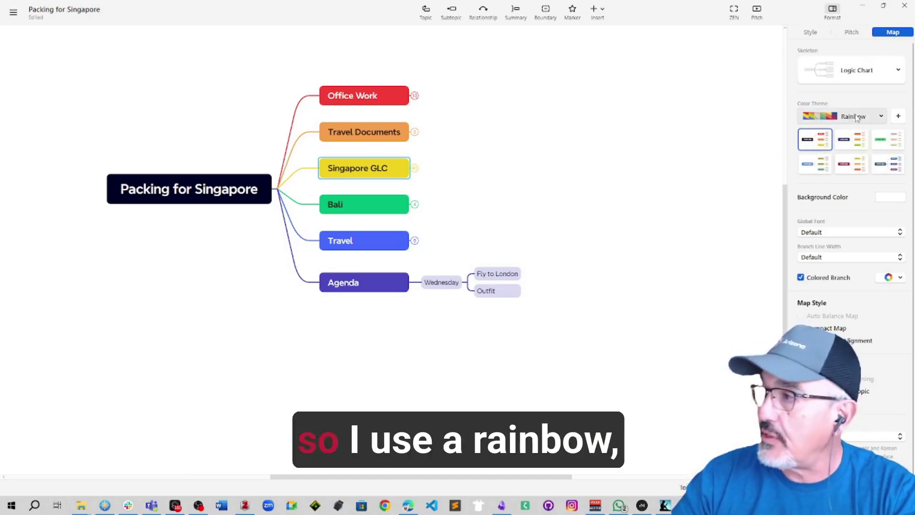
click(898, 71)
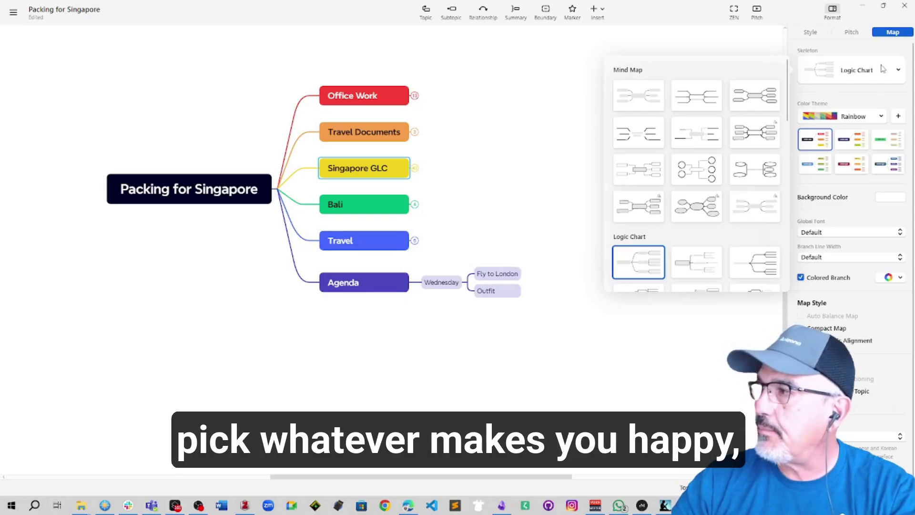
click(650, 326)
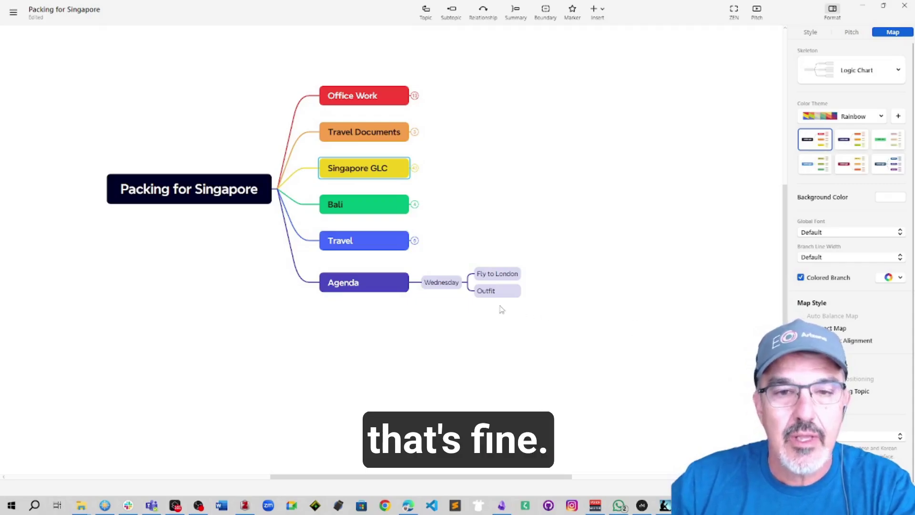
- Add Thursday, Friday and Saturday day topics after Wednesday under Agenda
click(437, 287)
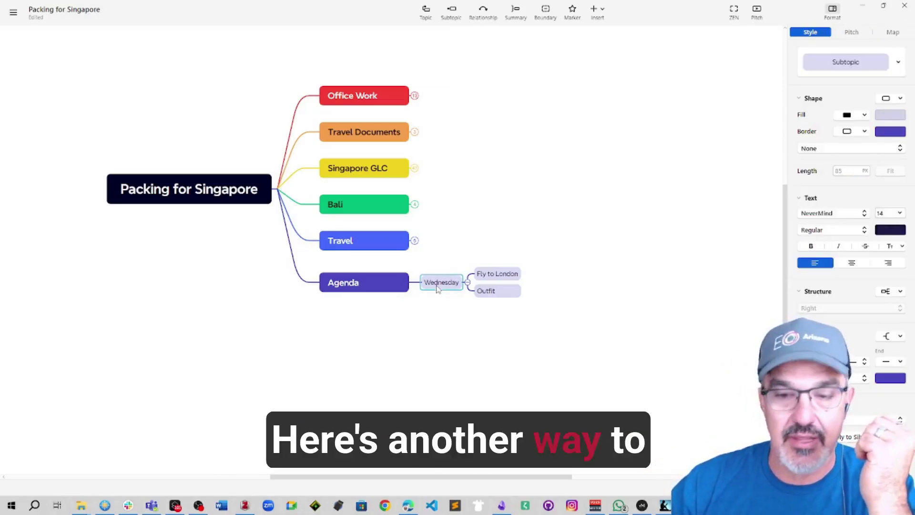
key(Return)
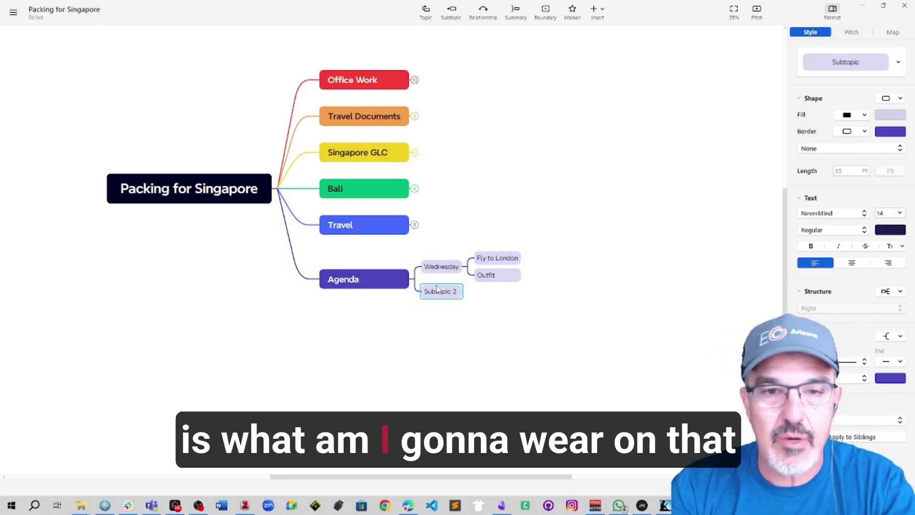
text(Thursday)
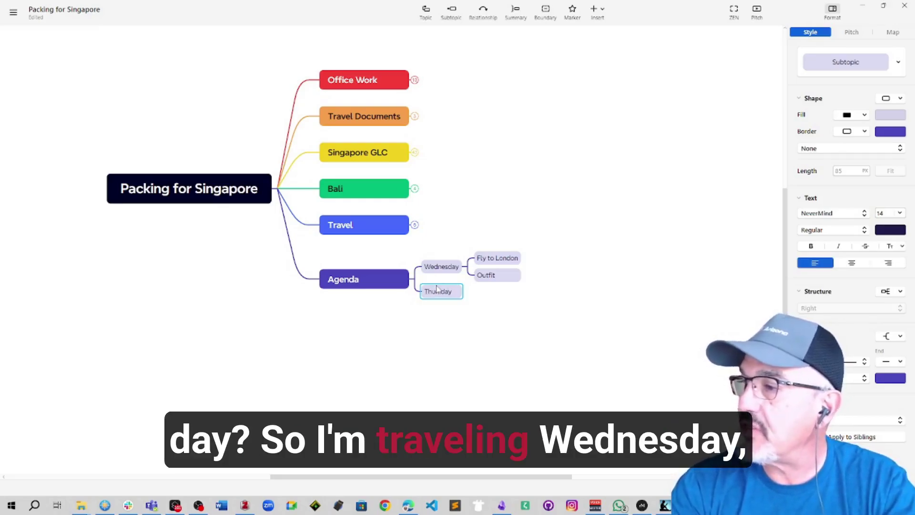
key(Return)
key(Return)
key(BackSpace)
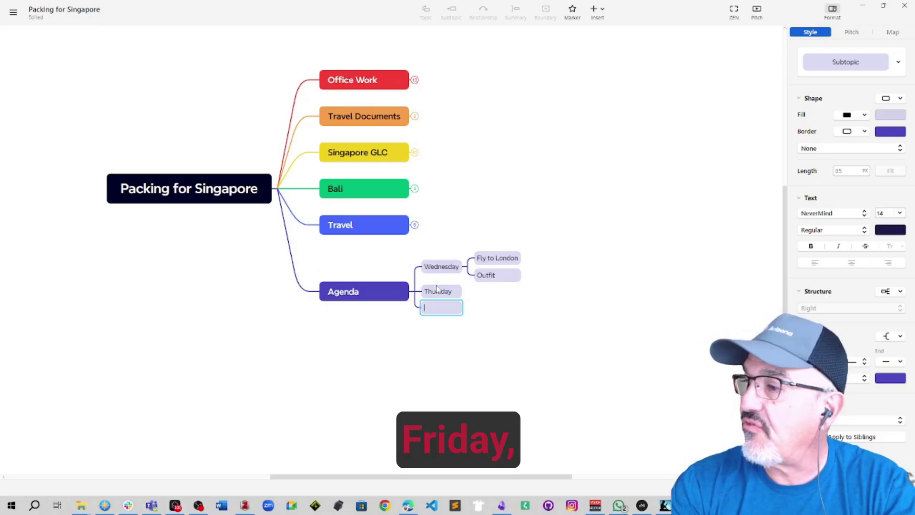
key(BackSpace)
key(BackSpace)
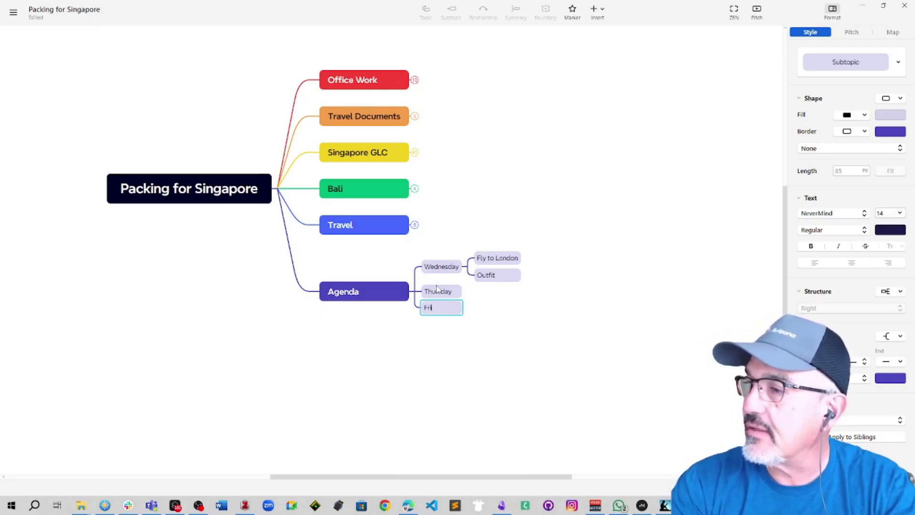
key(Return)
text(Sat)
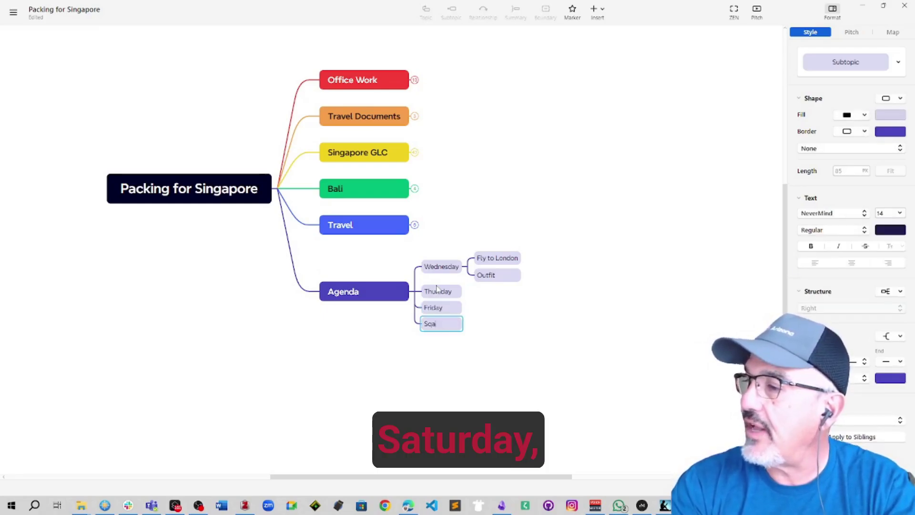
text(urday)
key(Return)
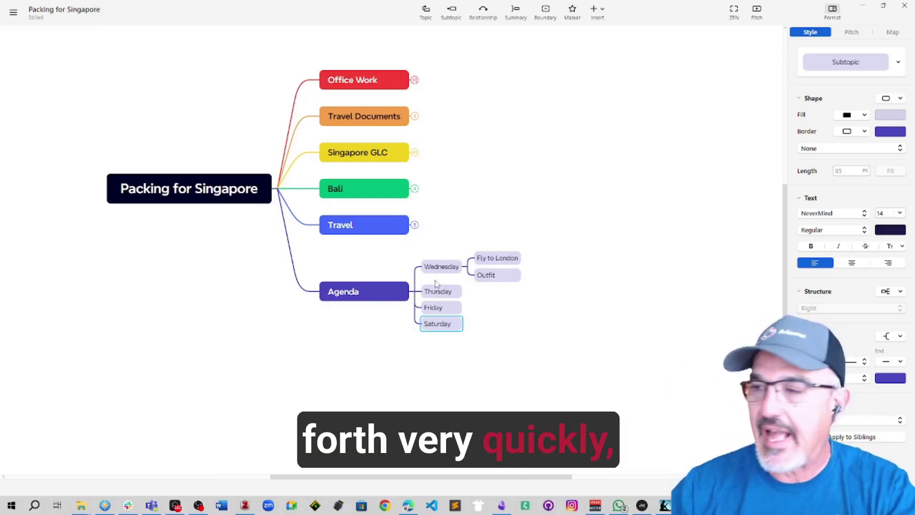
- Add joggers, Tshirt and Quarter zip pullover as child items of Outfit
click(498, 280)
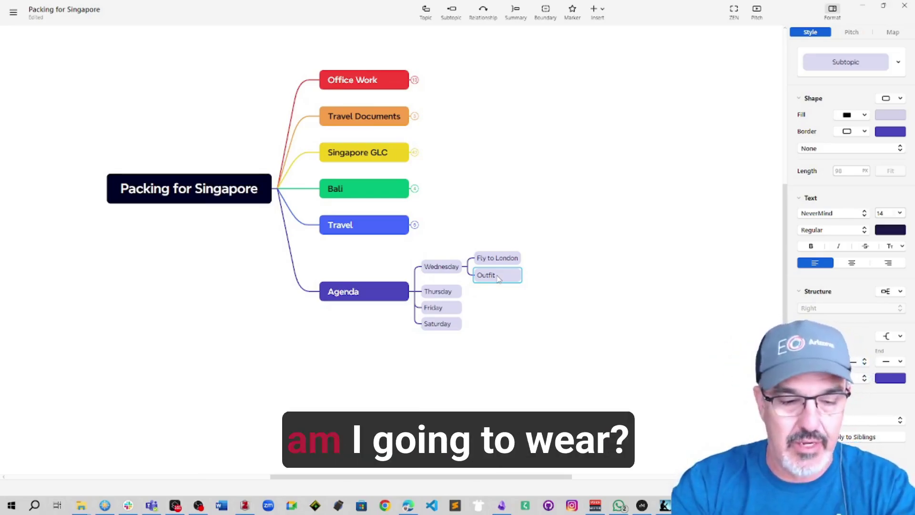
key(Tab)
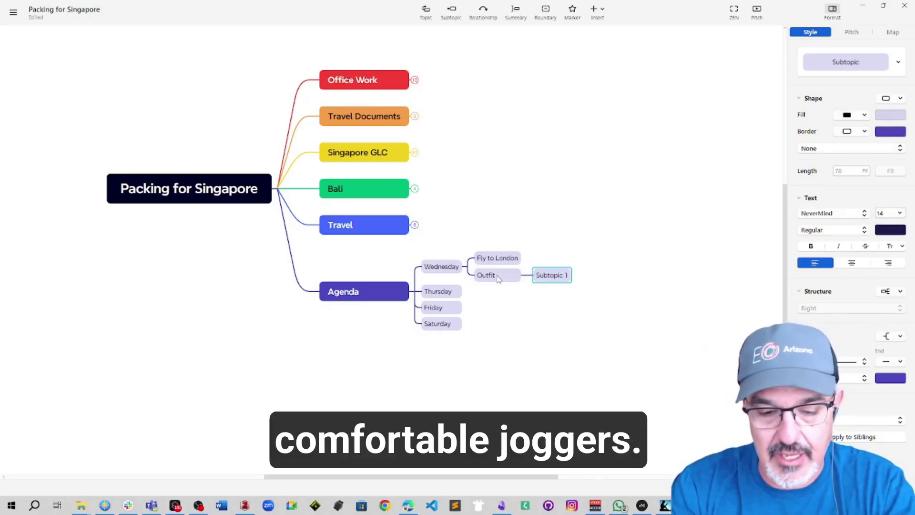
text(joggers)
key(Return)
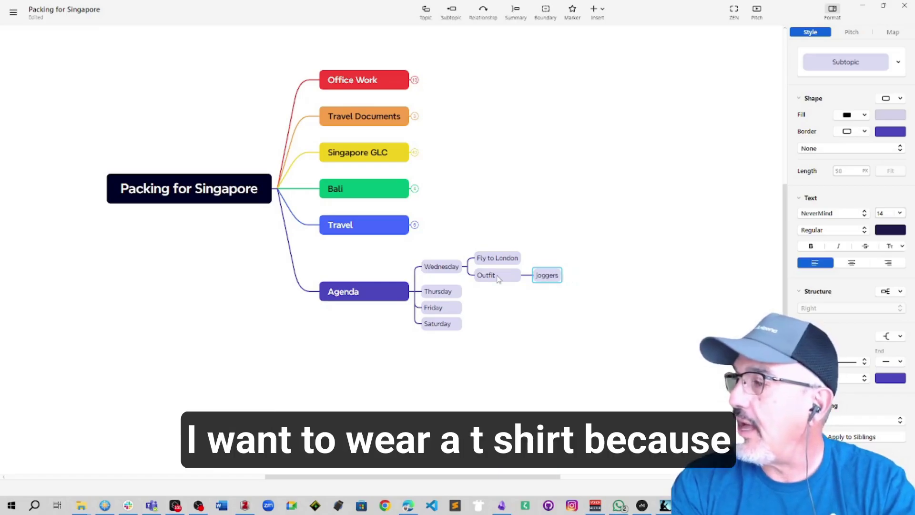
key(Return)
text(Tsh)
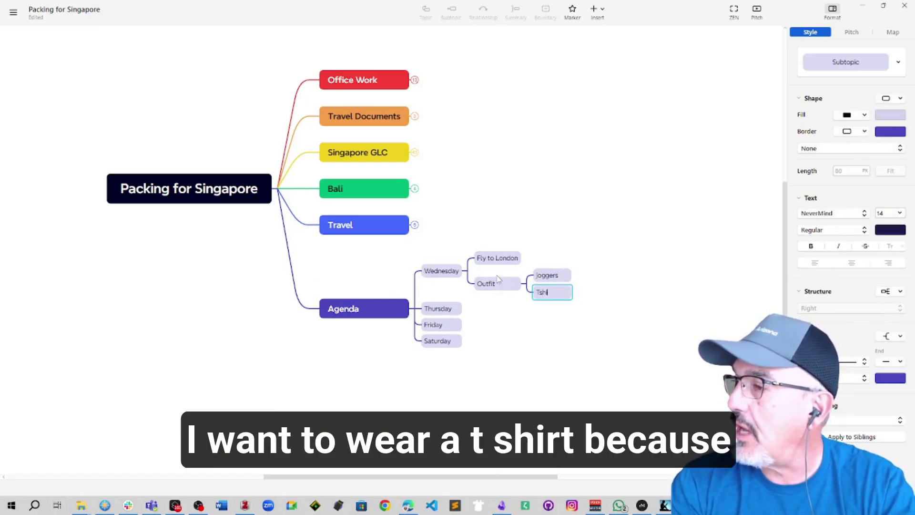
text(irt)
key(Return)
key(Return)
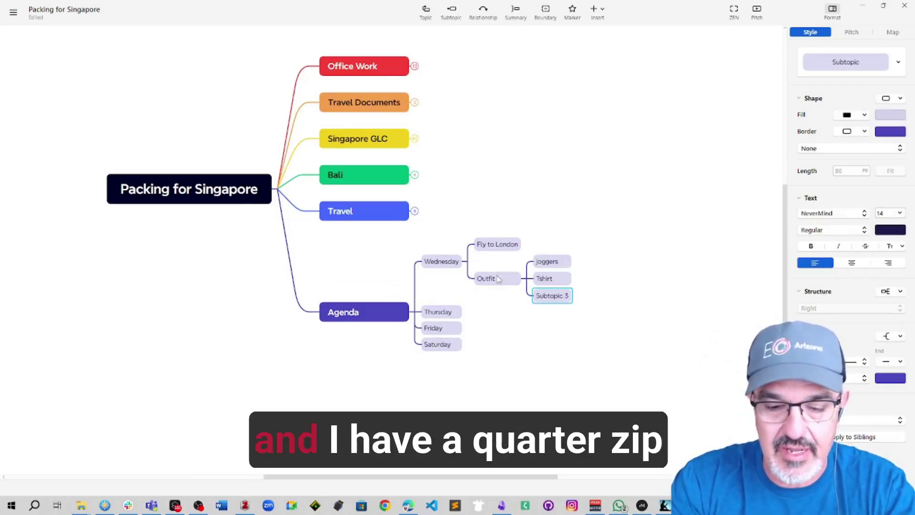
text(Quarter )
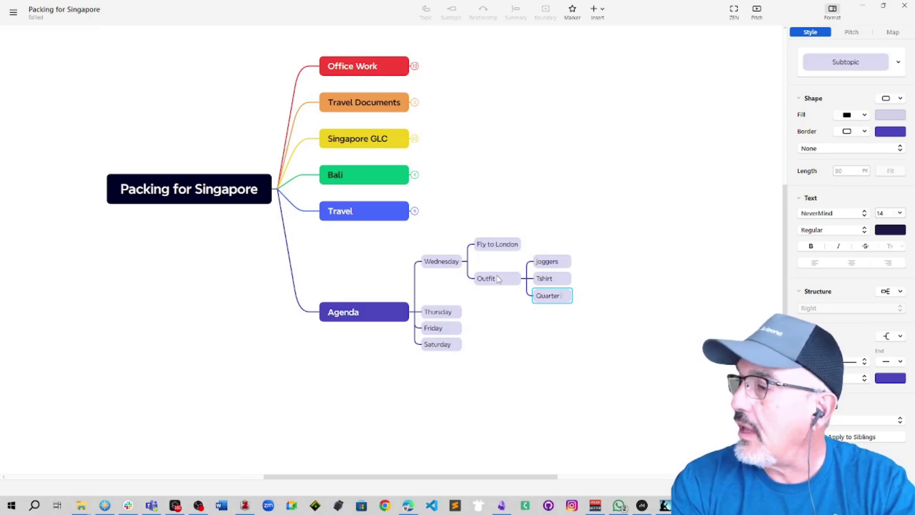
text(zip pullover)
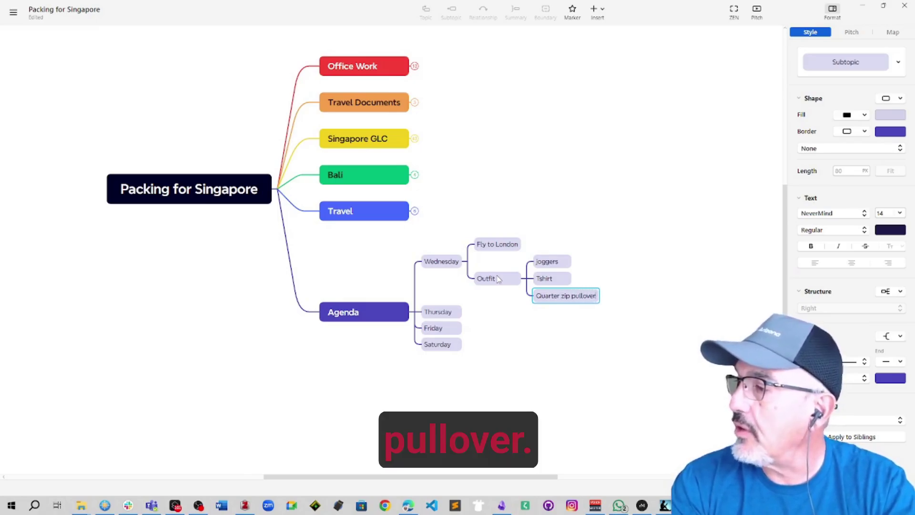
key(Return)
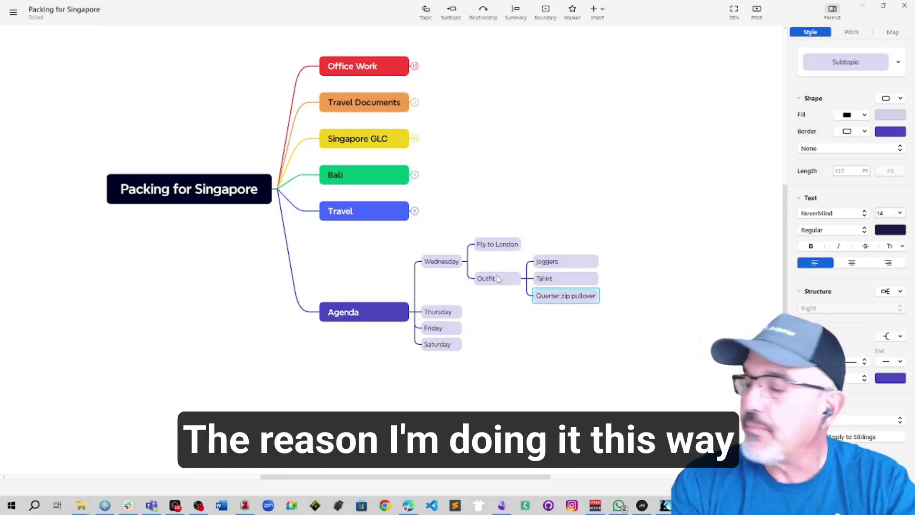
- Give the joggers item a blue flag and a priority 6 marker
click(572, 11)
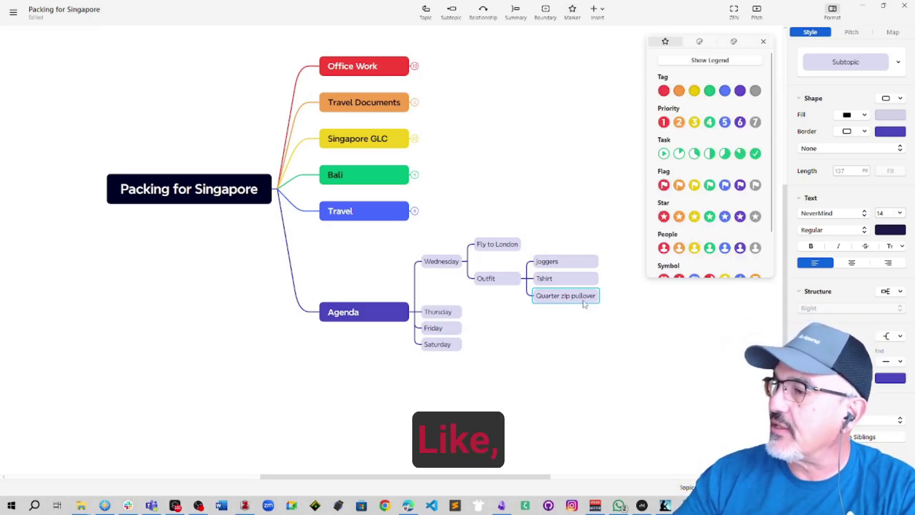
click(573, 262)
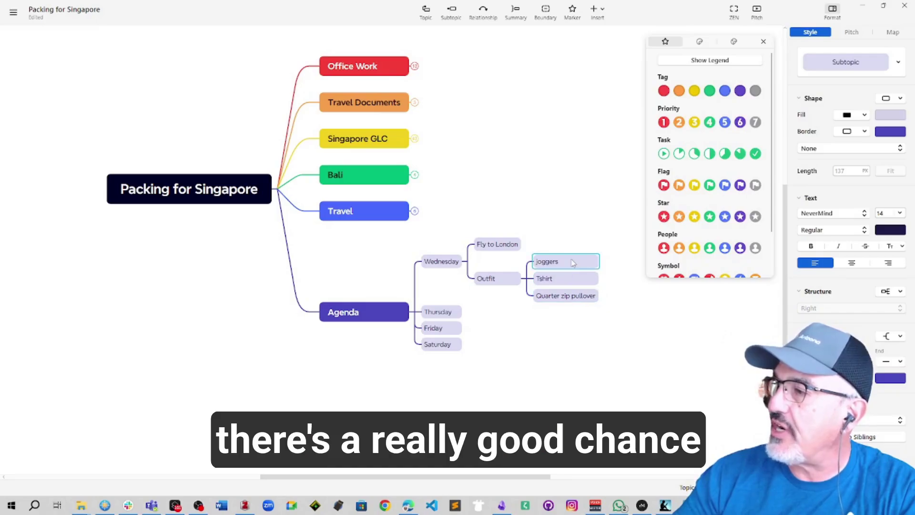
click(724, 186)
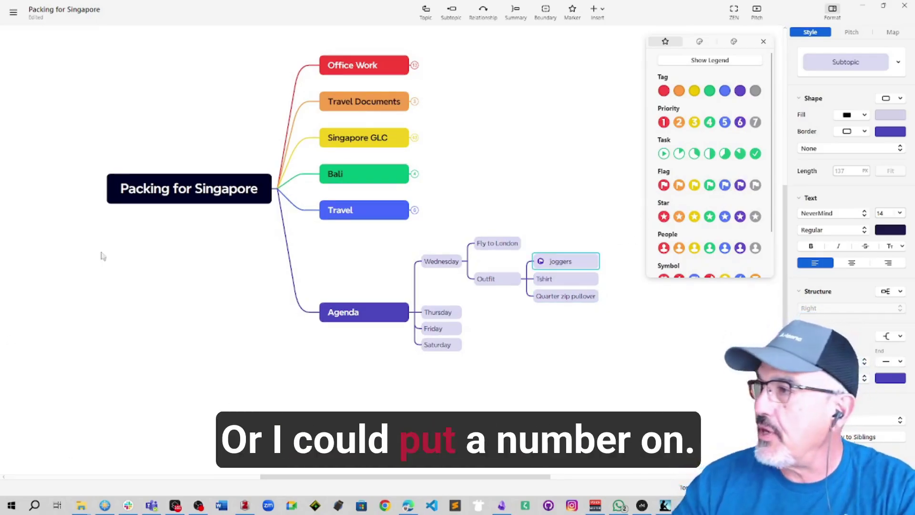
click(740, 122)
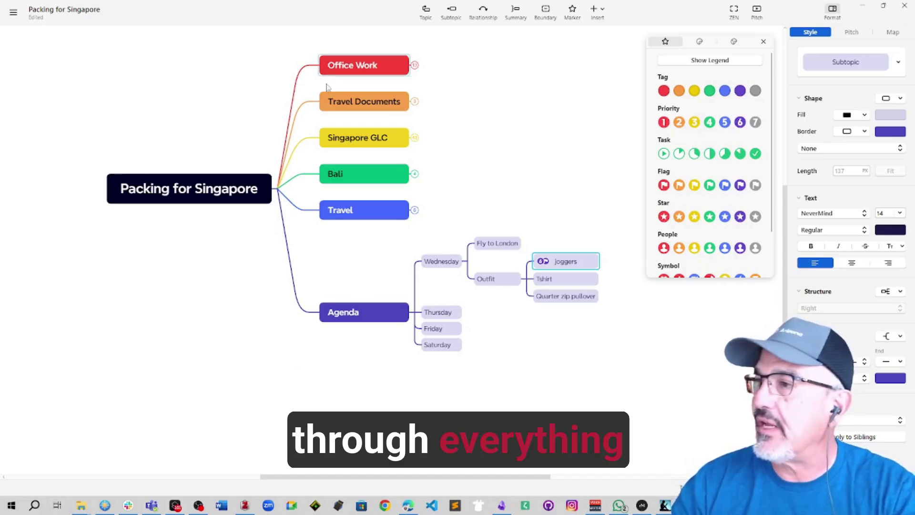
- Expand Office Work, start a Markdown export, and browse to 2 Areas > Area - EO President
click(415, 65)
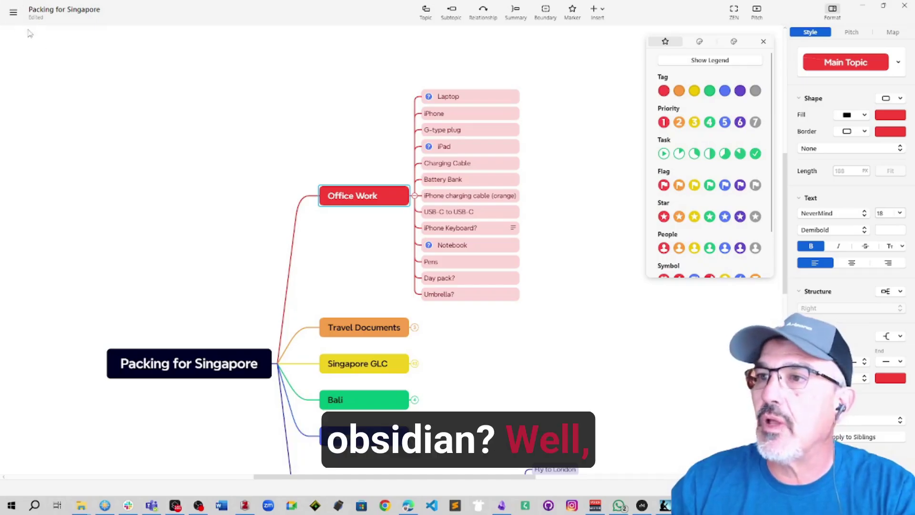
click(12, 11)
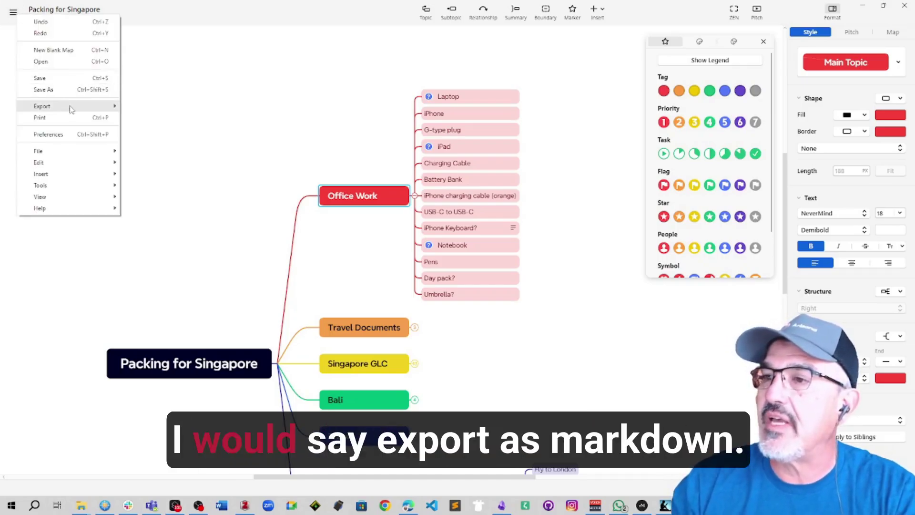
mouse_move(95, 105)
click(166, 138)
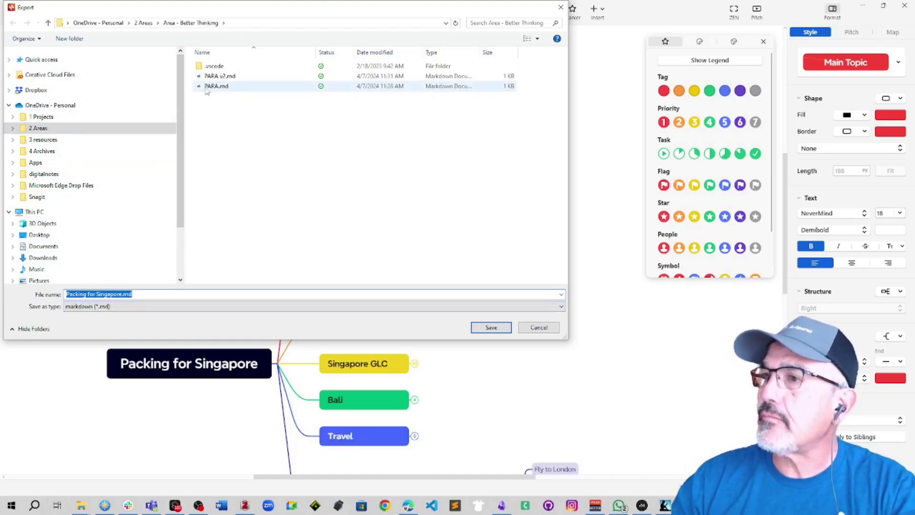
click(143, 22)
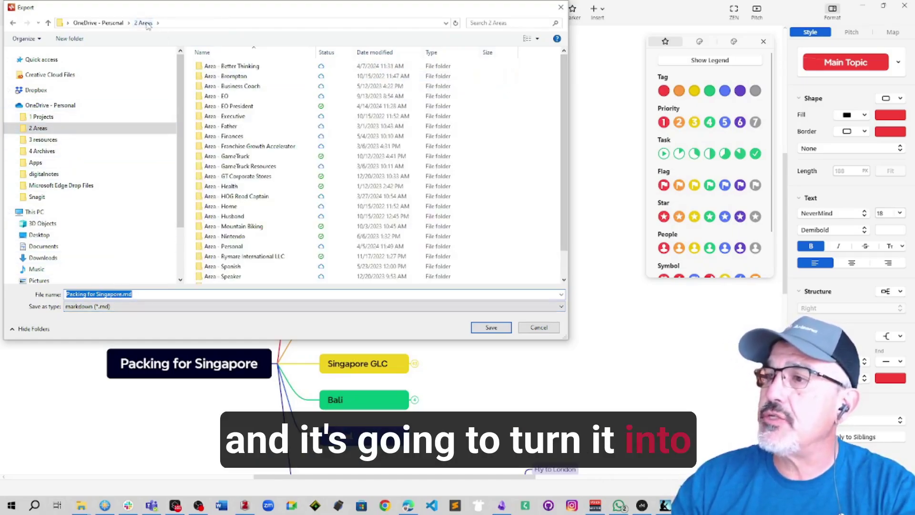
click(217, 109)
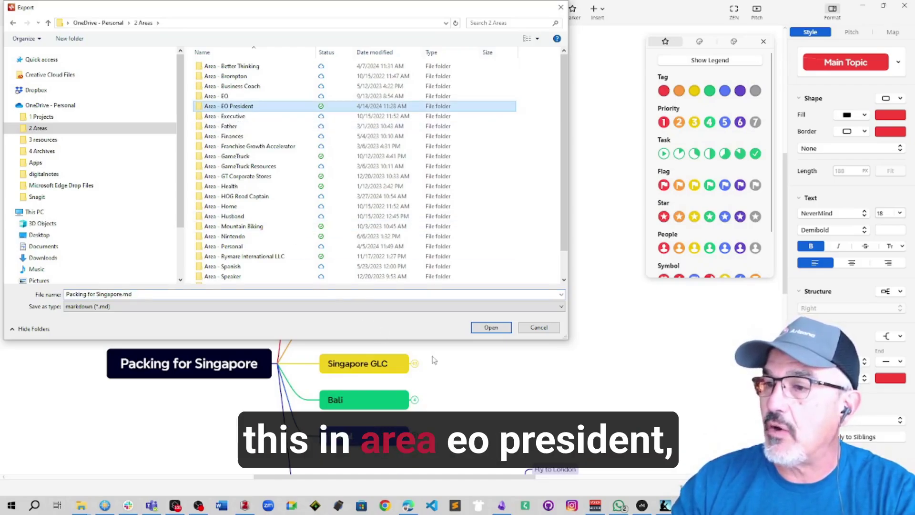
double_click(249, 107)
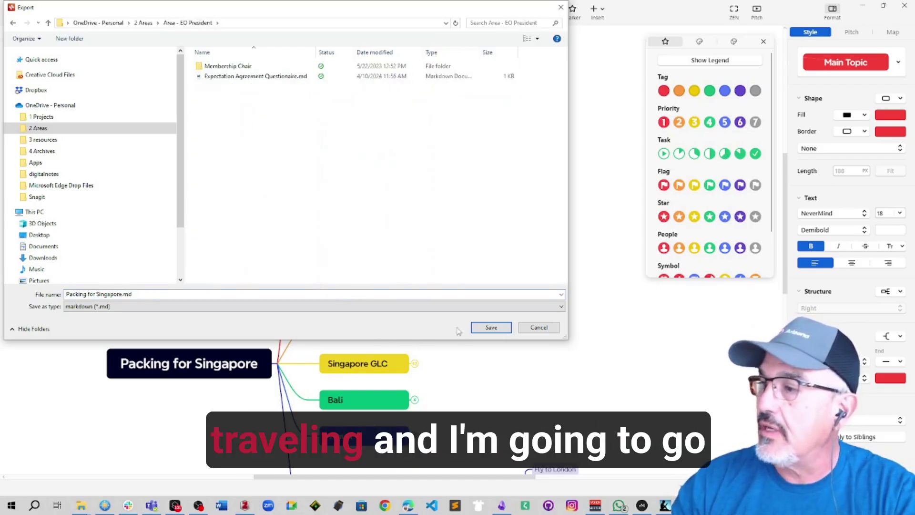
- Save Packing for Singapore.md and scroll through its exported headings in iA Writer
click(491, 329)
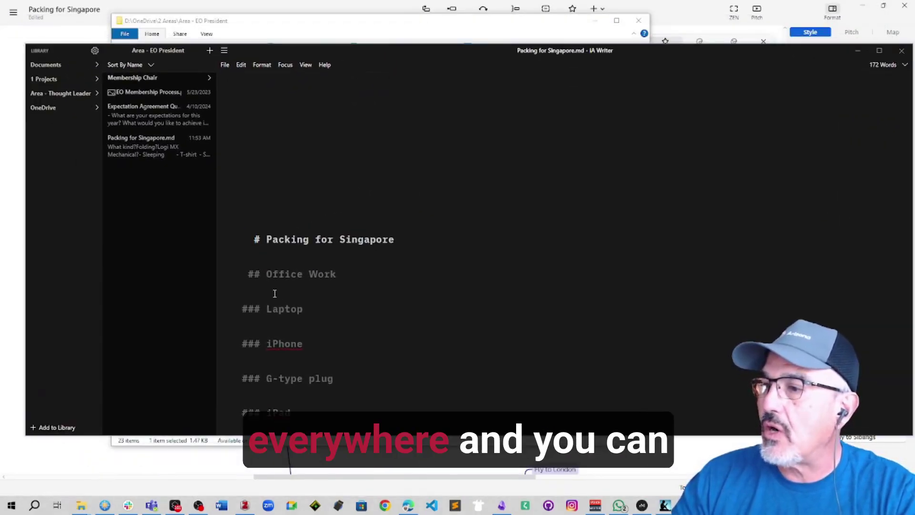
scroll(274, 293, down, 6)
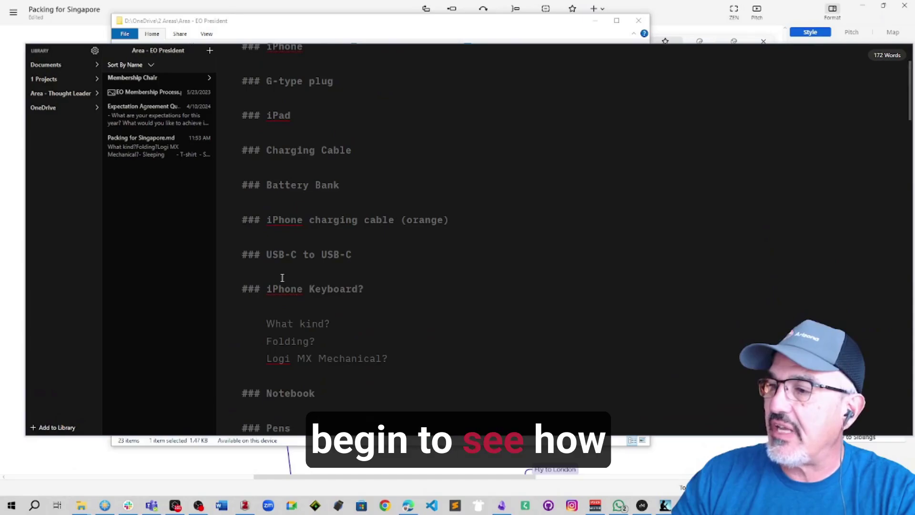
scroll(283, 281, up, 5)
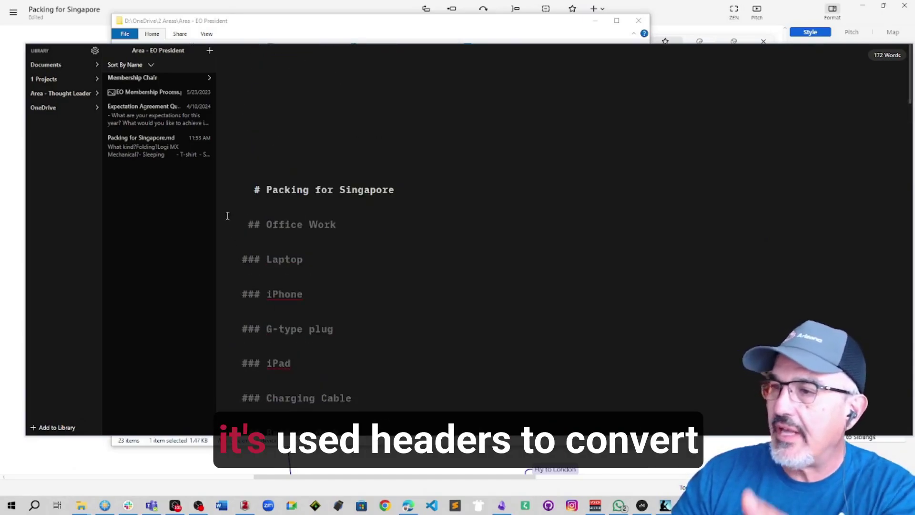
scroll(251, 205, down, 5)
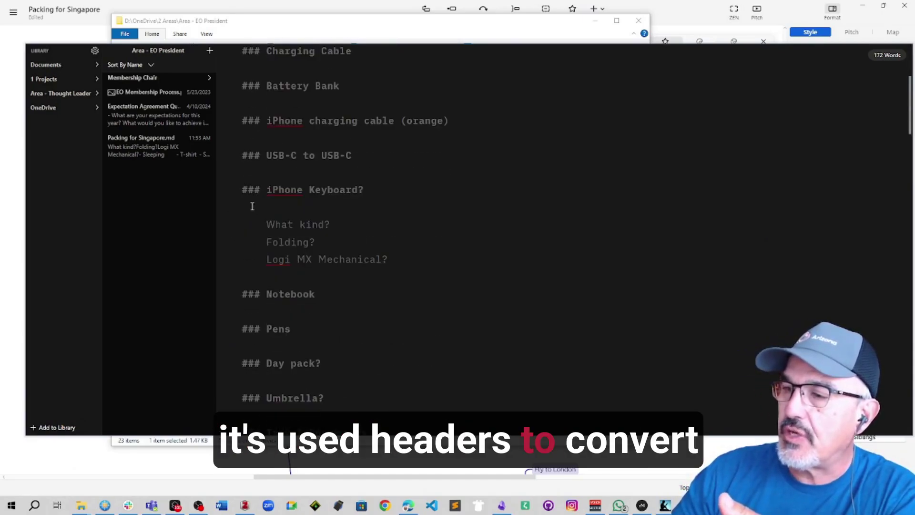
scroll(252, 206, down, 10)
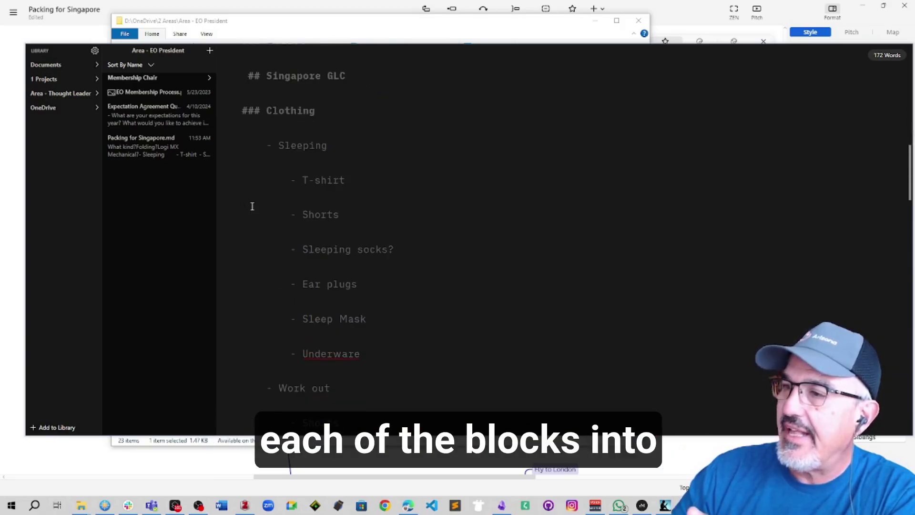
scroll(292, 208, down, 10)
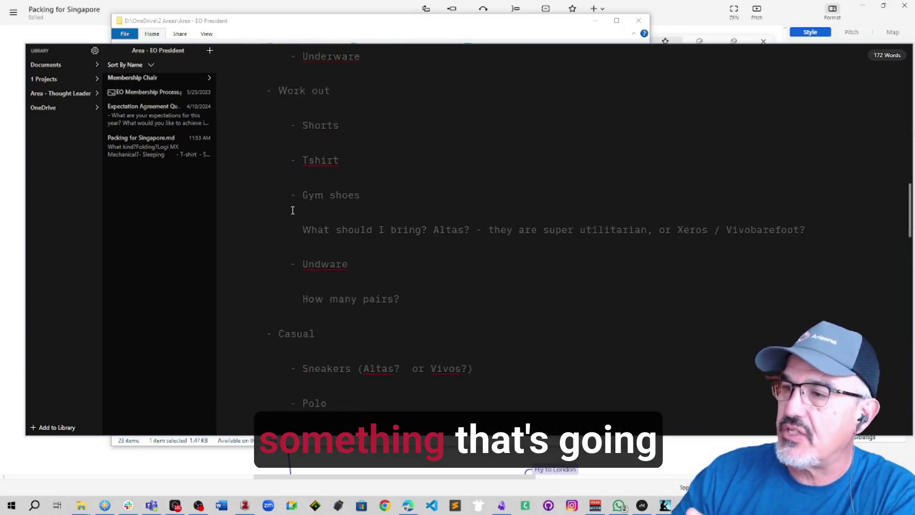
scroll(292, 210, down, 10)
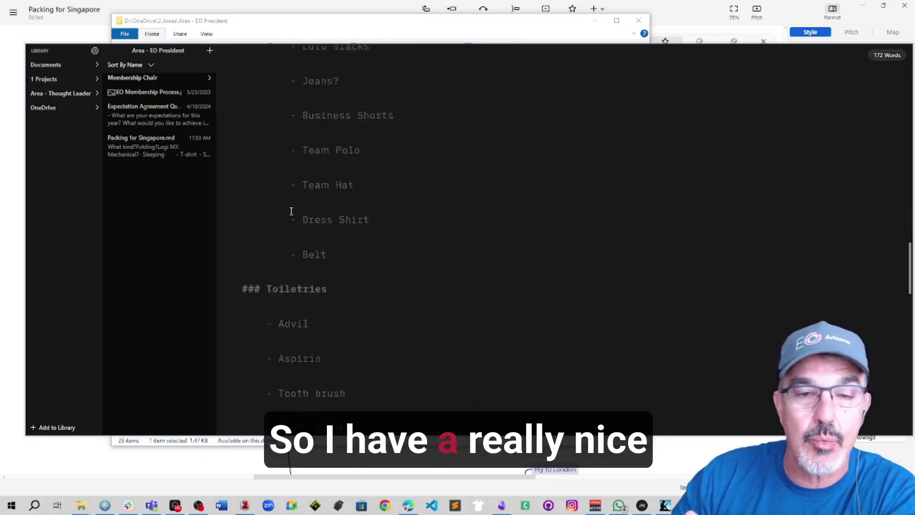
scroll(290, 212, up, 12)
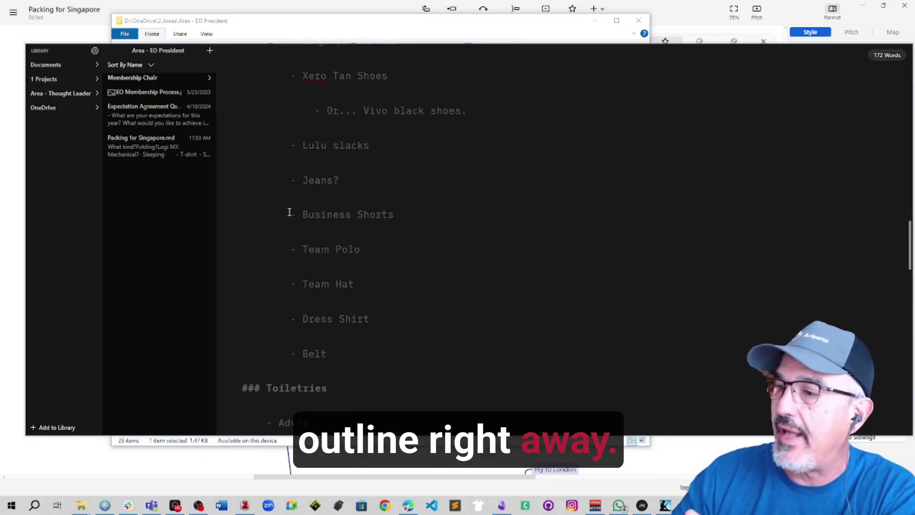
scroll(289, 212, up, 12)
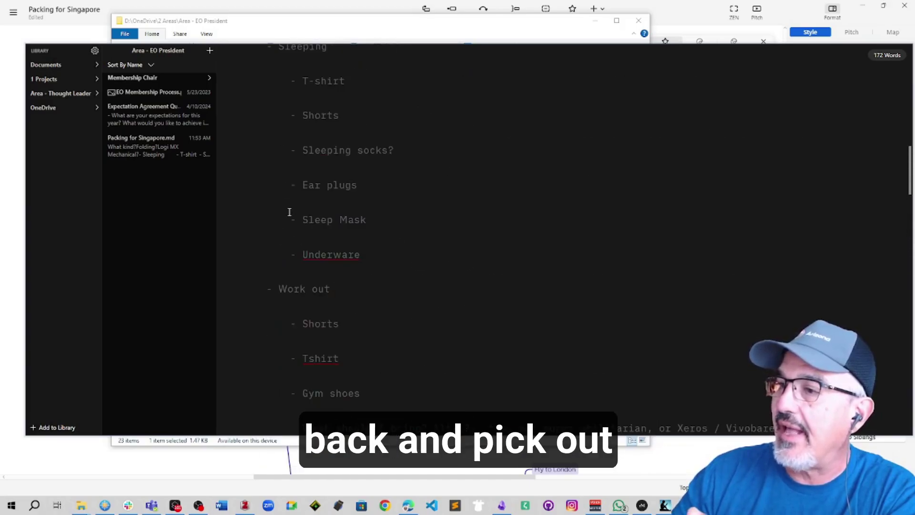
scroll(289, 212, up, 3)
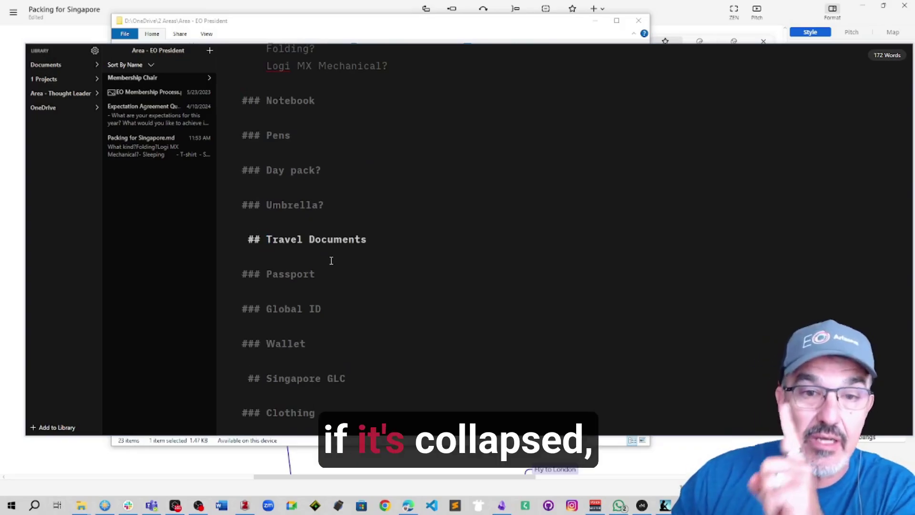
scroll(320, 246, up, 3)
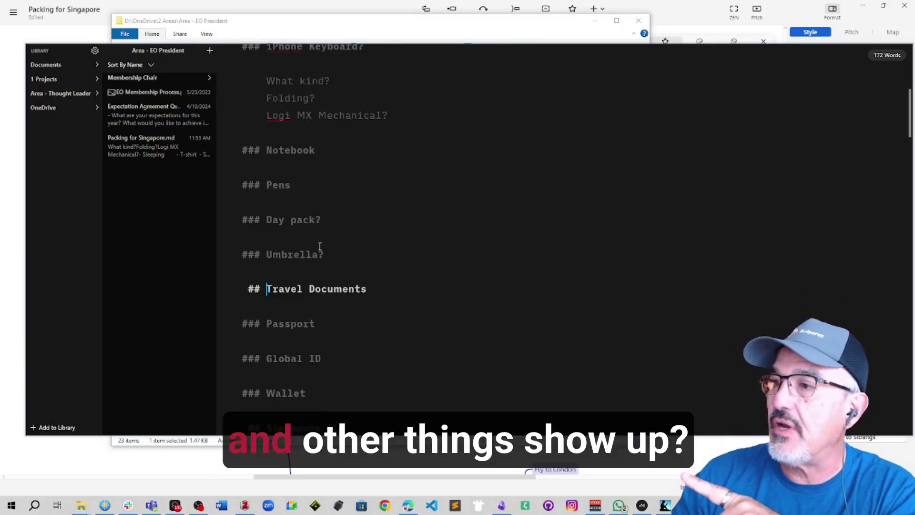
scroll(320, 246, up, 10)
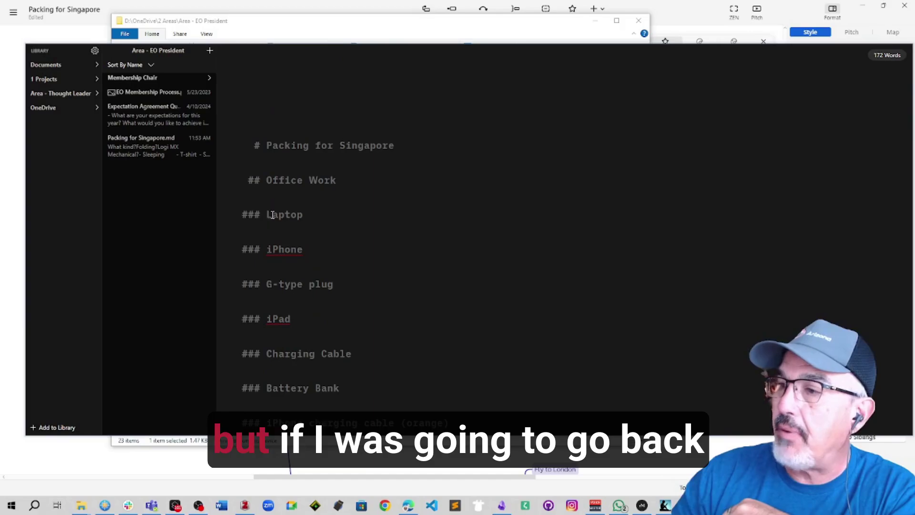
scroll(281, 193, up, 2)
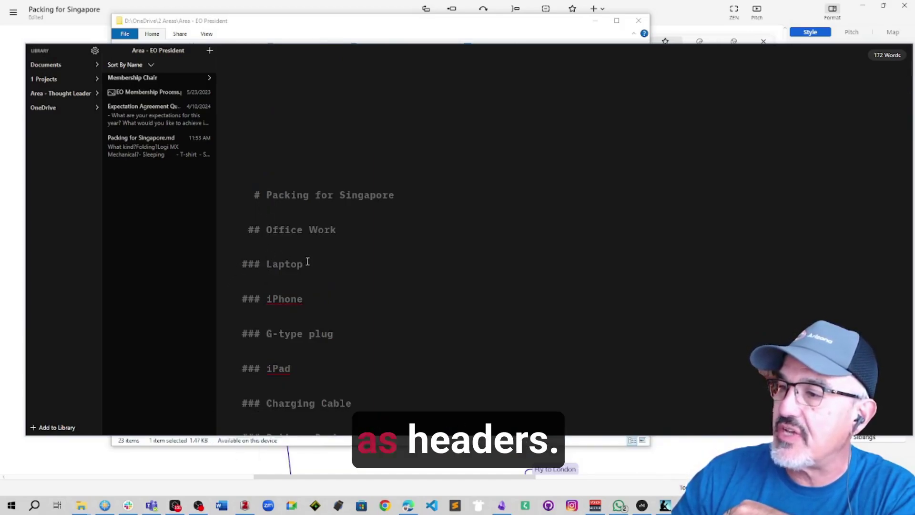
- Select the Office Work headings from '### Laptop' down to '### Umbrella?' in iA Writer
click(242, 265)
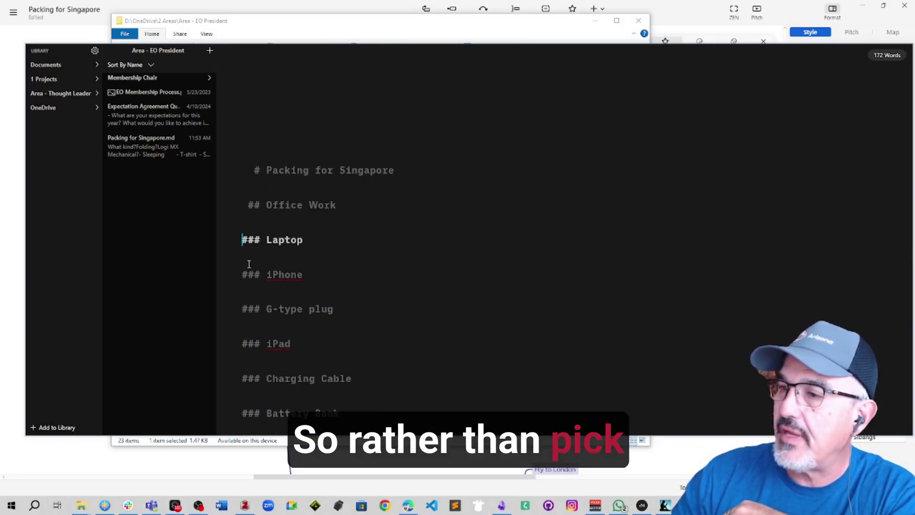
drag(252, 270, 341, 324)
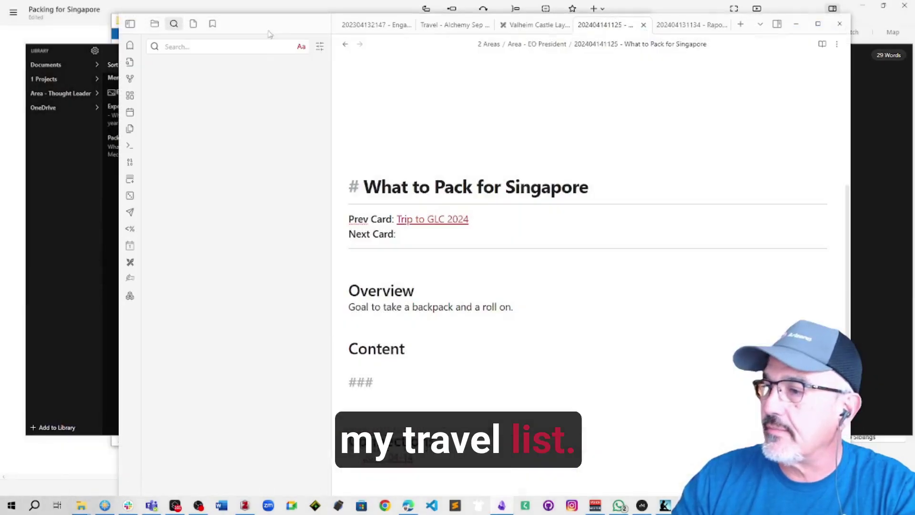
- Paste the copied packing items below the Content heading
click(325, 393)
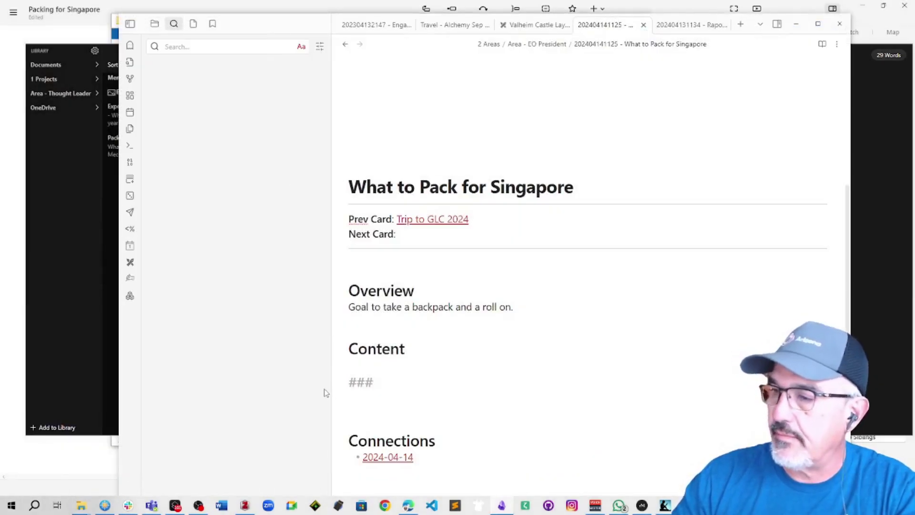
key(ctrl+v)
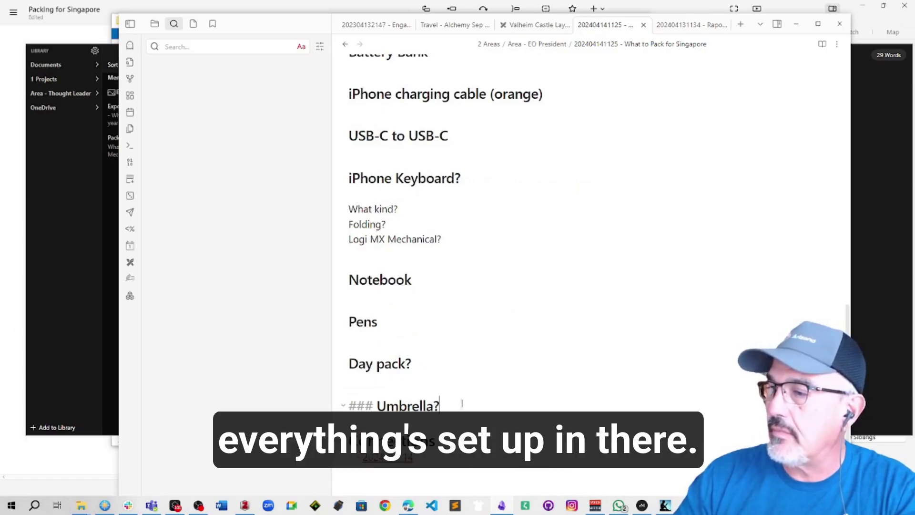
scroll(465, 400, up, 10)
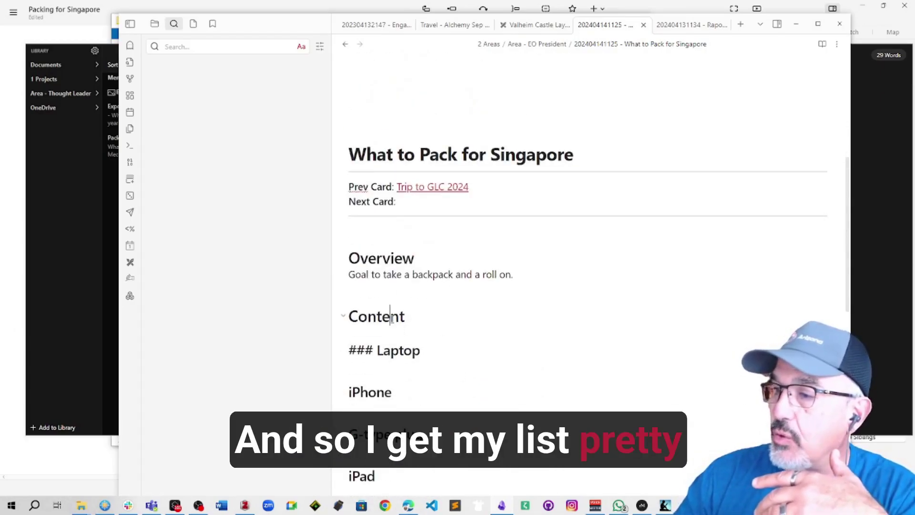
- Delete the duplicated ### heading marks before Laptop
click(396, 316)
click(409, 350)
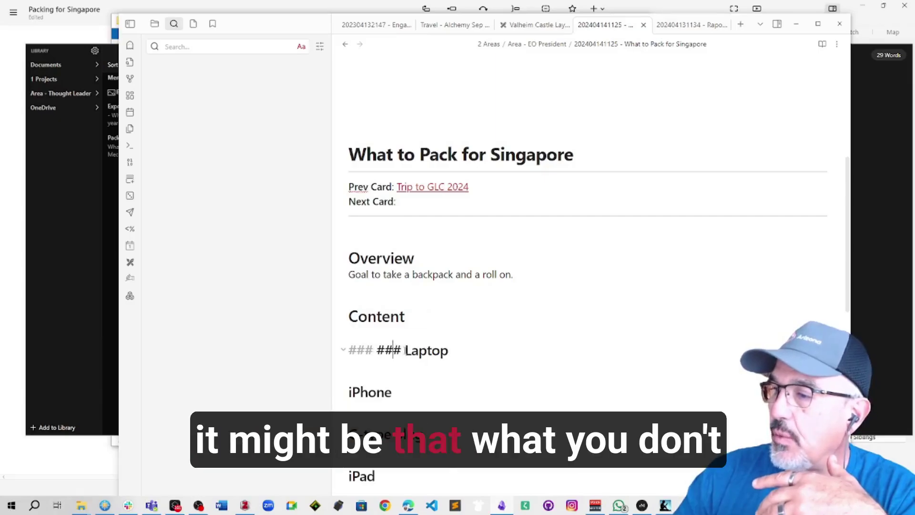
scroll(408, 355, down, 2)
key(BackSpace)
key(BackSpace)
key(BackSpace)
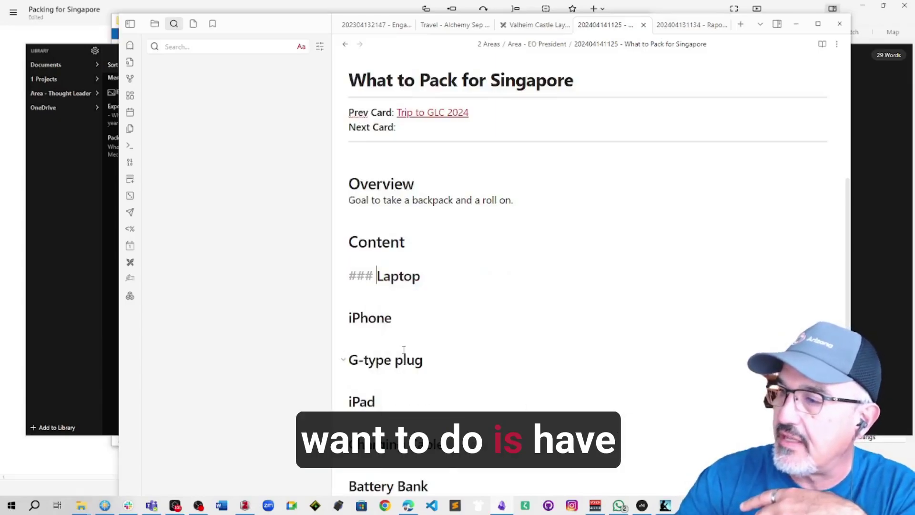
key(Up)
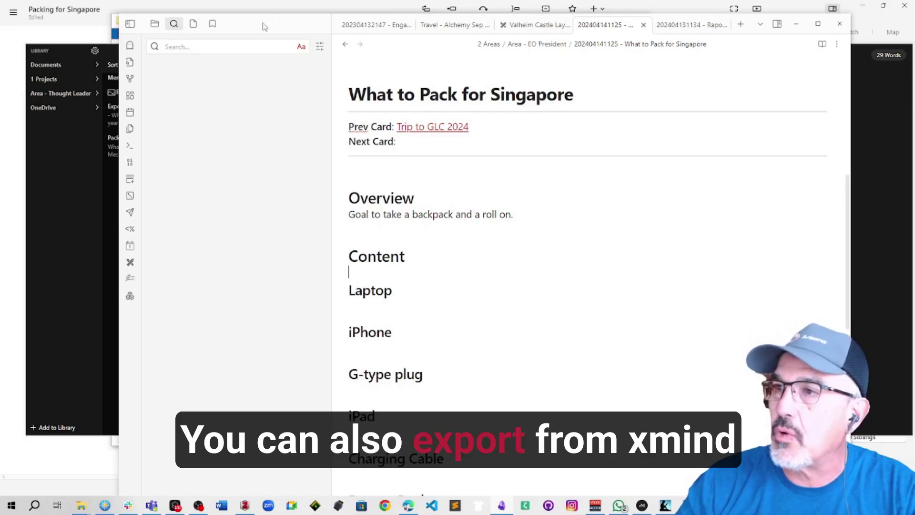
- Switch back to the XMind map and look over the Export formats in the main menu
key(alt+Tab)
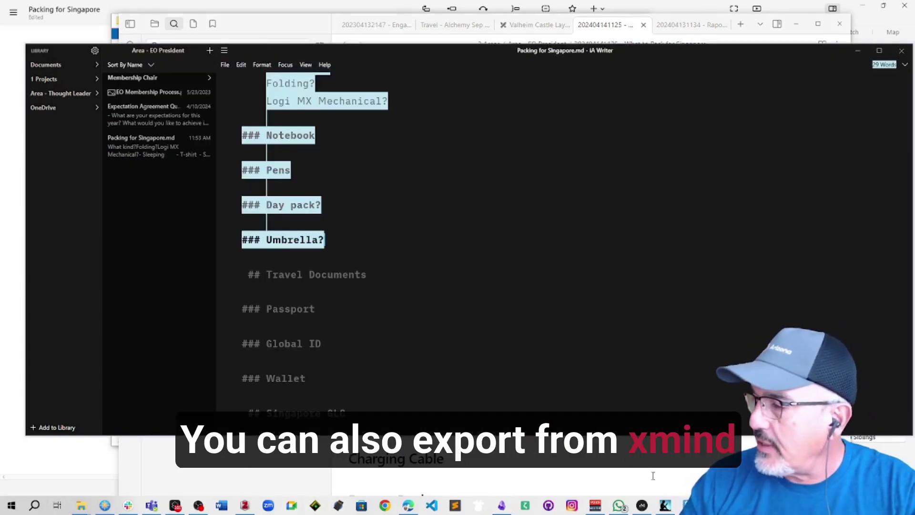
key(alt+Tab)
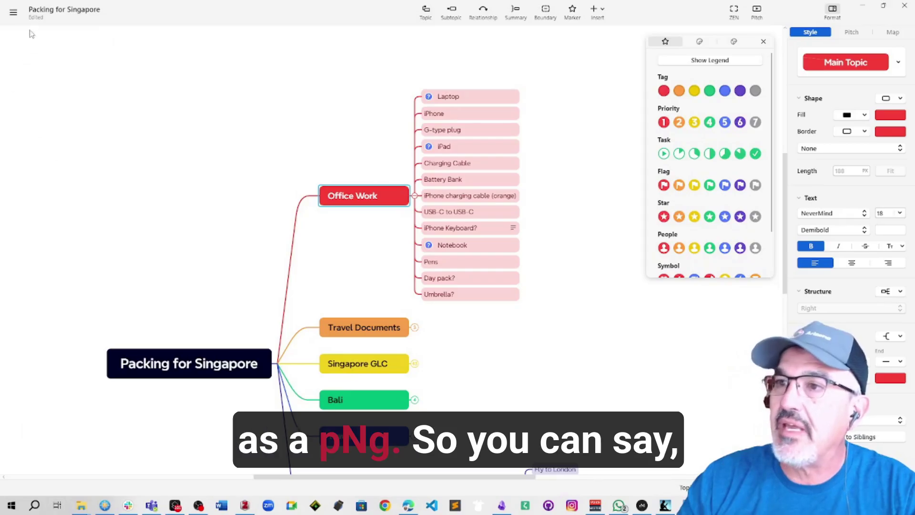
click(13, 12)
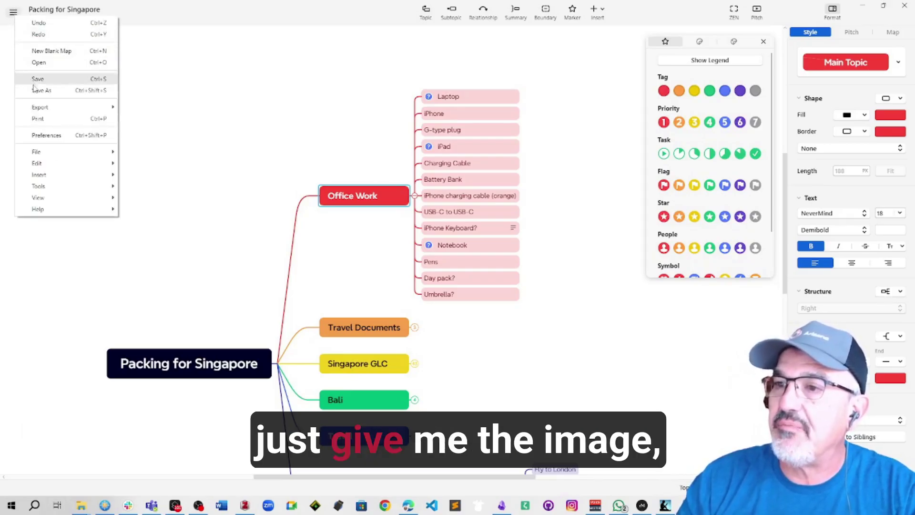
mouse_move(54, 110)
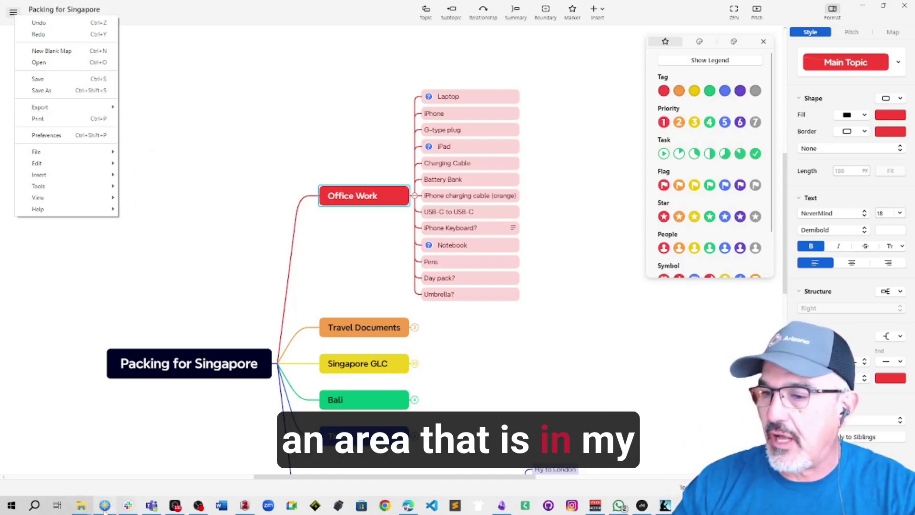
- View the Area - EO President folder in File Explorer, then return to the Obsidian note
mouse_move(89, 510)
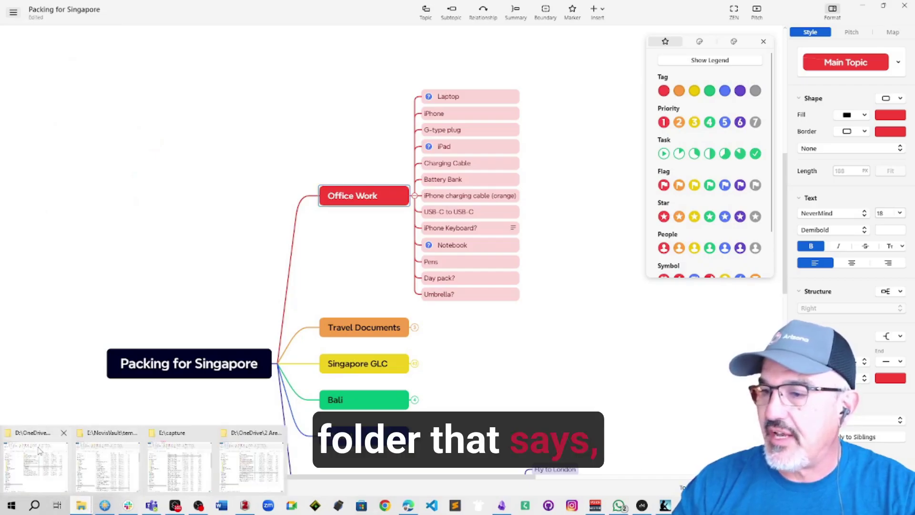
mouse_move(46, 441)
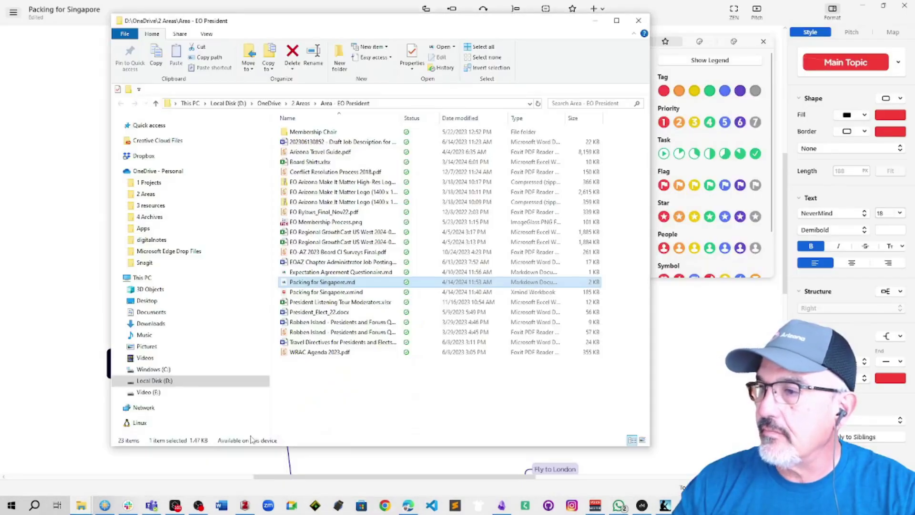
click(254, 441)
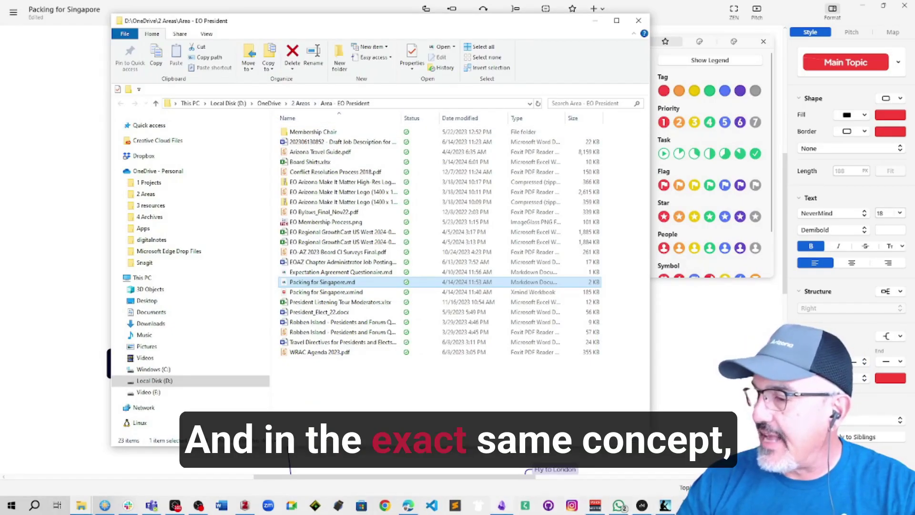
click(500, 506)
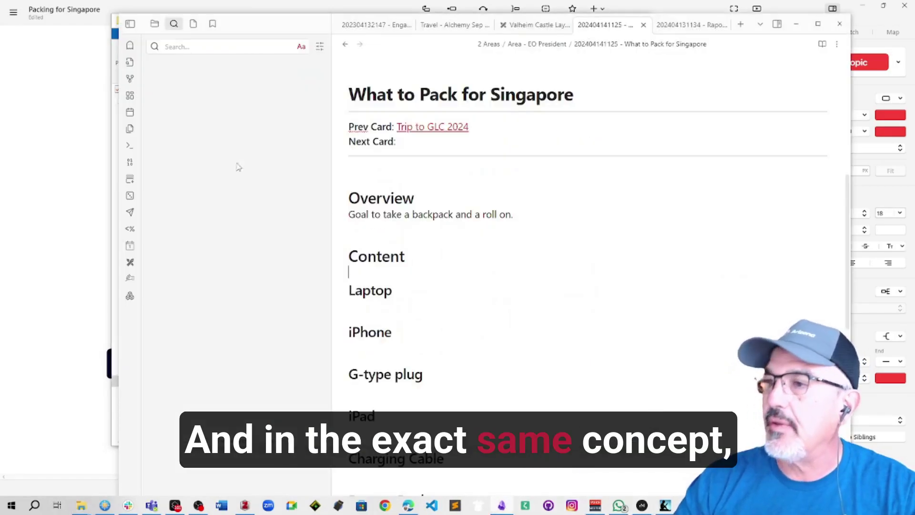
- Open Obsidian's file tree, folding 1 Projects and unfolding 2 Areas to reveal Area - EO President
click(153, 24)
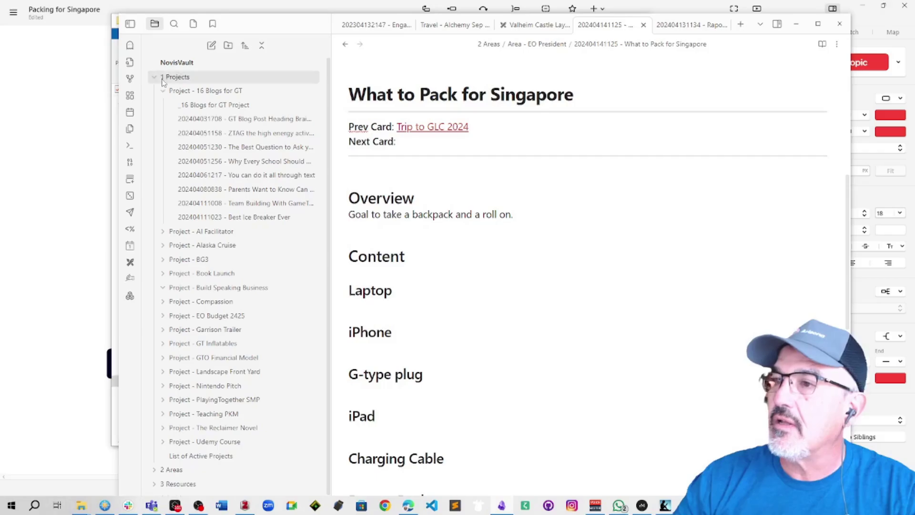
click(154, 80)
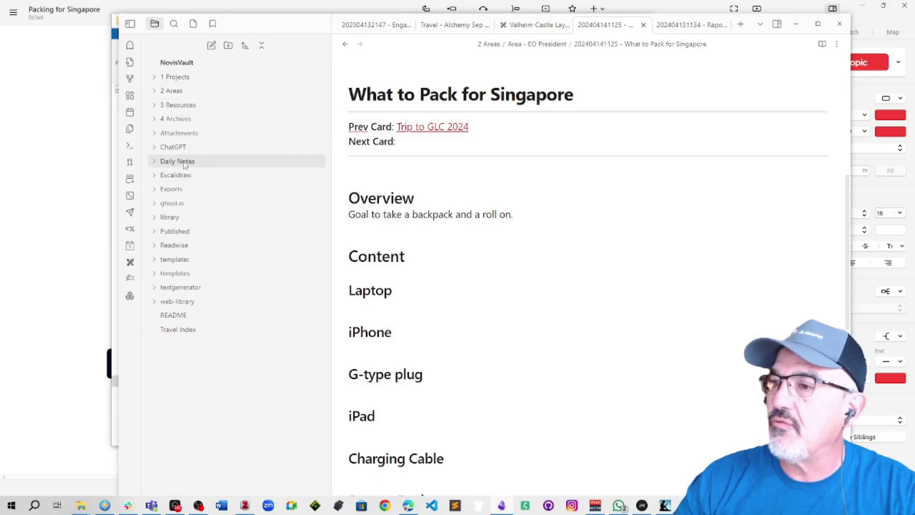
click(154, 90)
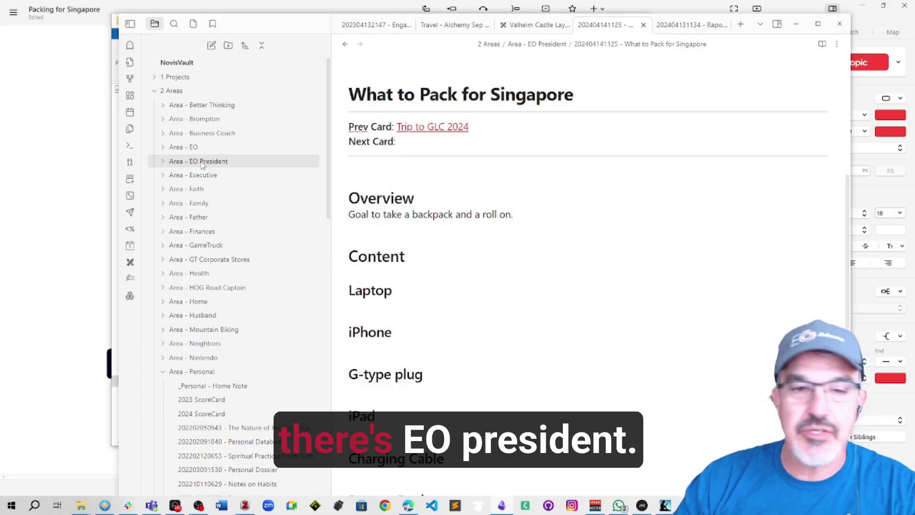